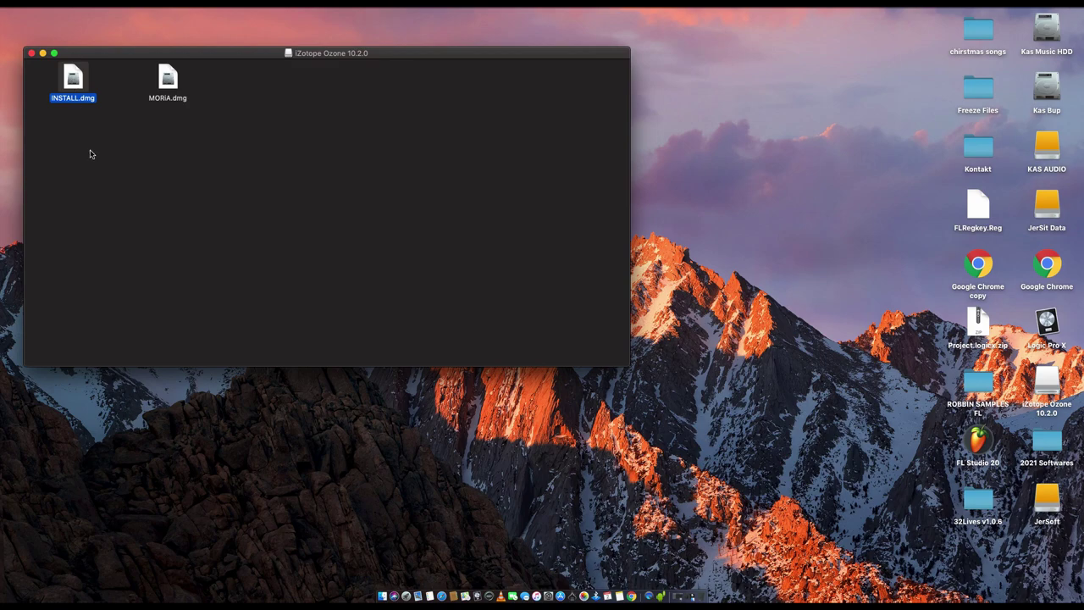
Open the INSTALL.dmg disk image and launch the Install Ozone 10 Advanced application from it
right_click(73, 80)
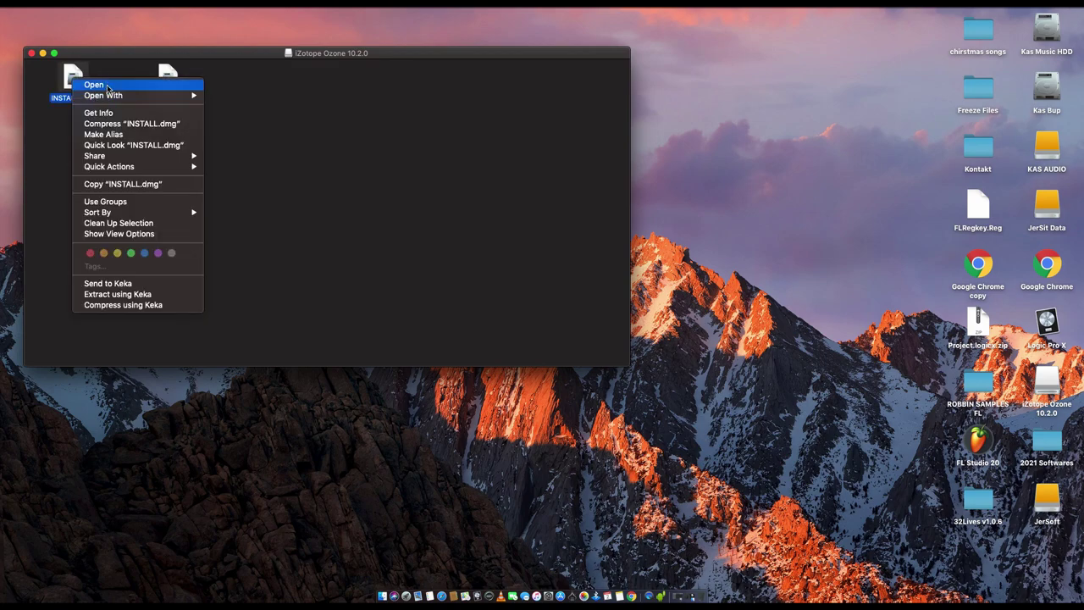
left_click(93, 85)
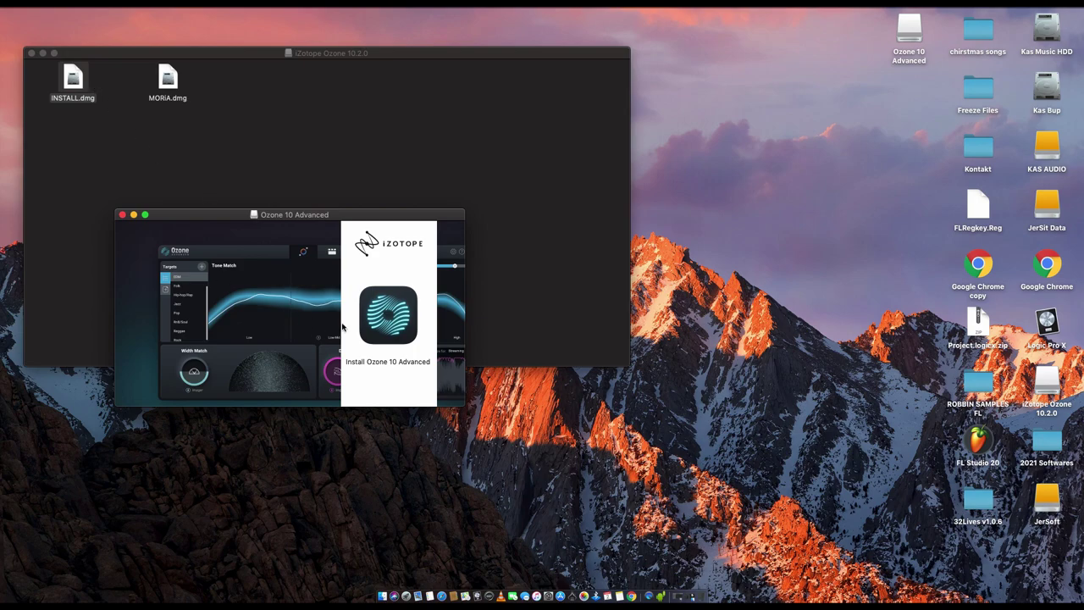
double_click(390, 318)
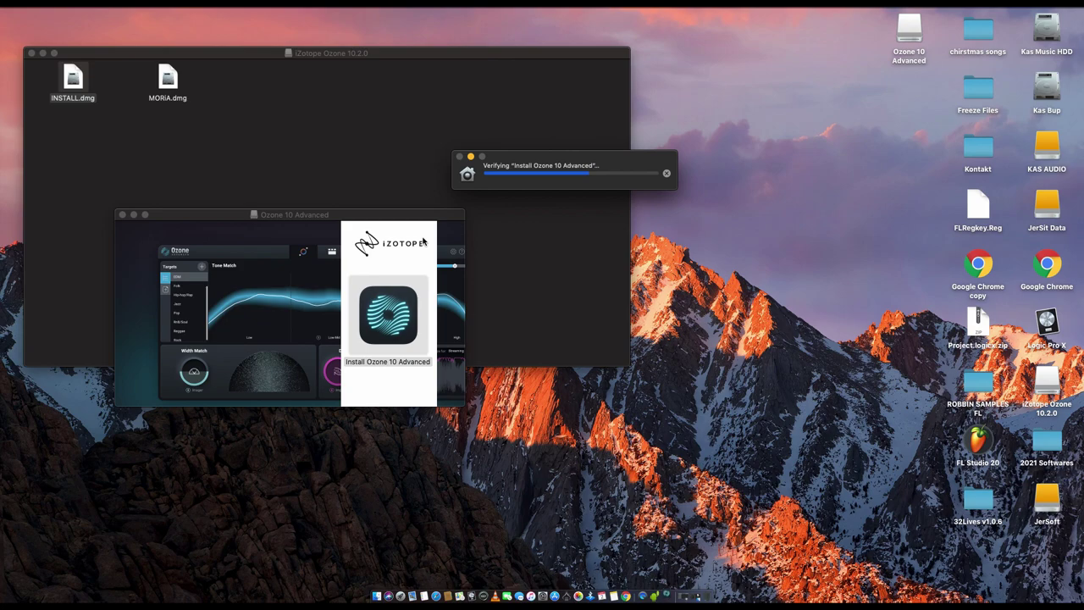
left_click(648, 231)
Authorize the Ozone 10 Advanced installer by entering the account password
type("•••")
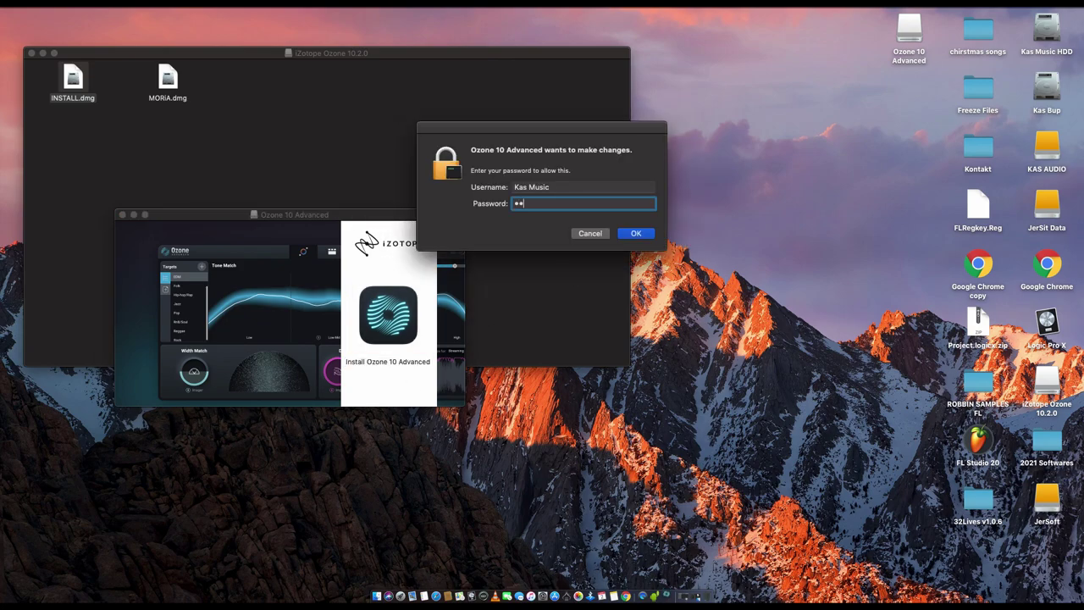
type("•••••••••")
key("Return")
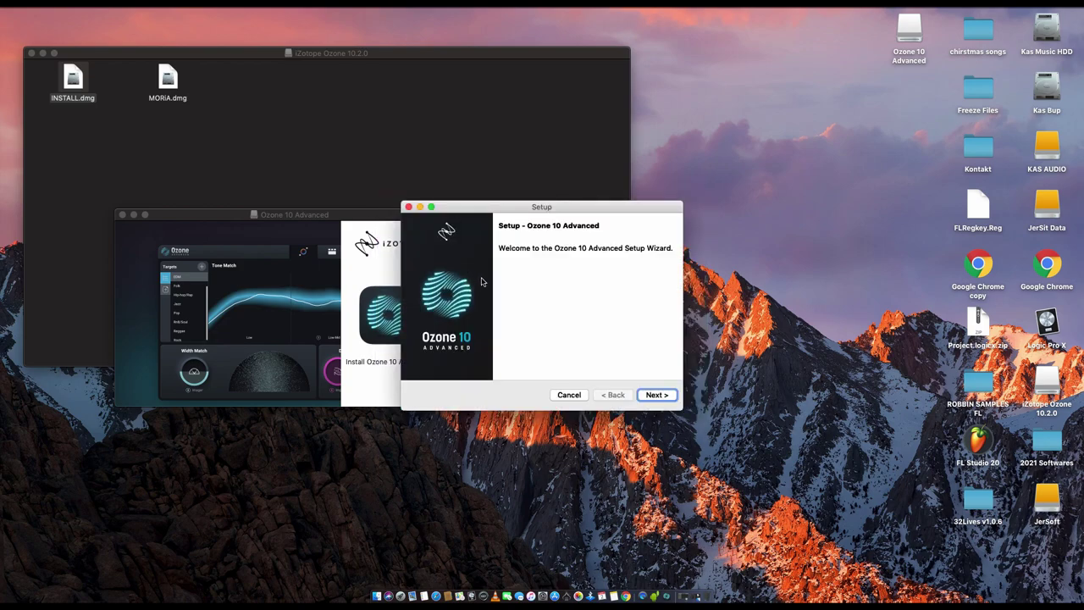
Install Ozone 10 Advanced through the setup wizard, accepting the licence agreement and keeping all components selected, and finish the wizard
left_click(659, 395)
left_click(512, 361)
left_click(654, 396)
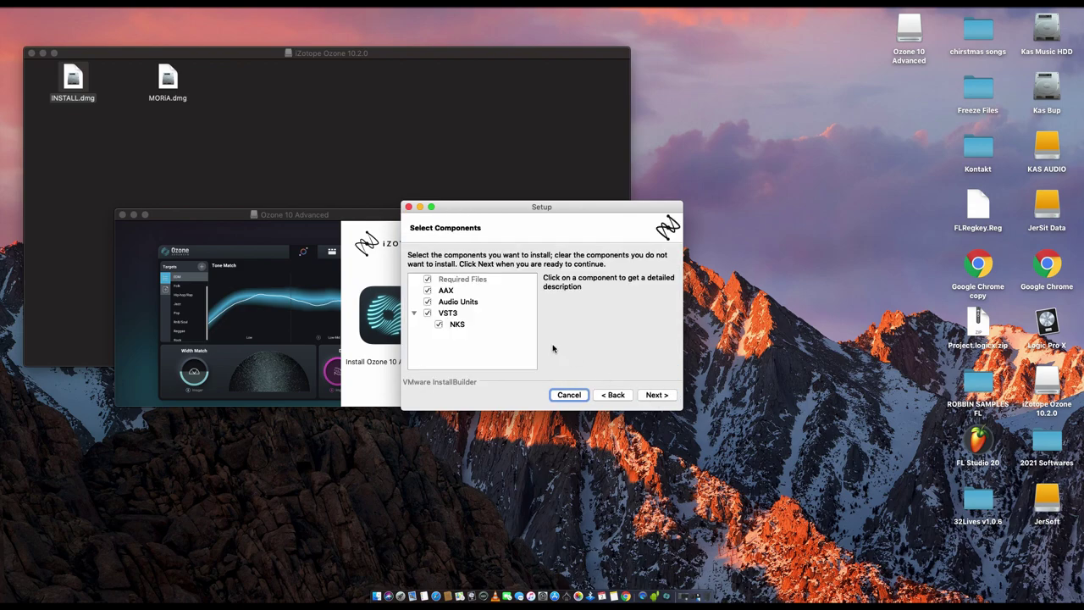
left_click(651, 395)
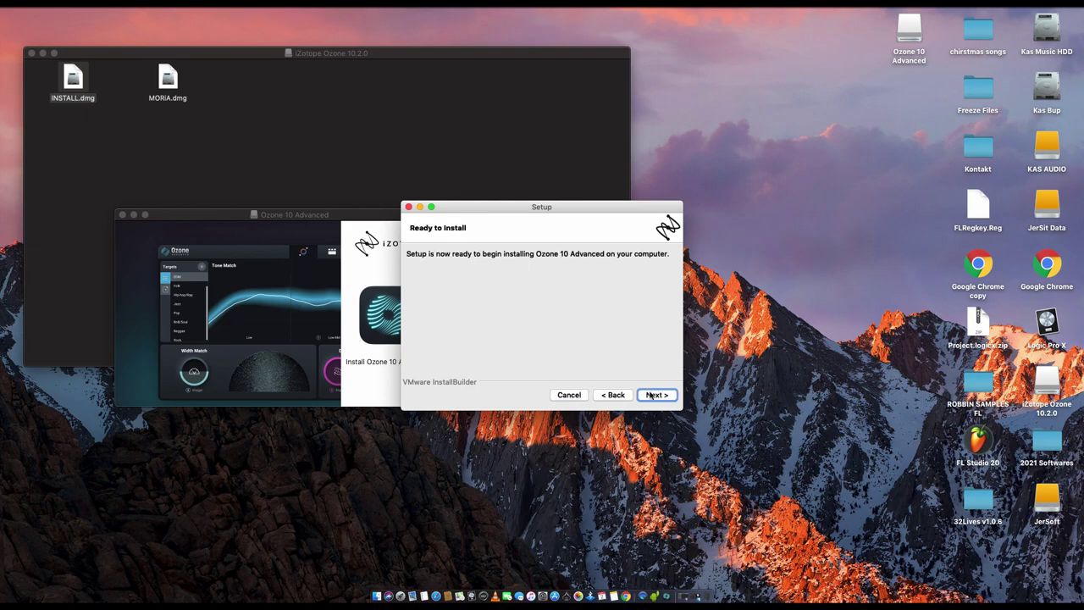
left_click(656, 396)
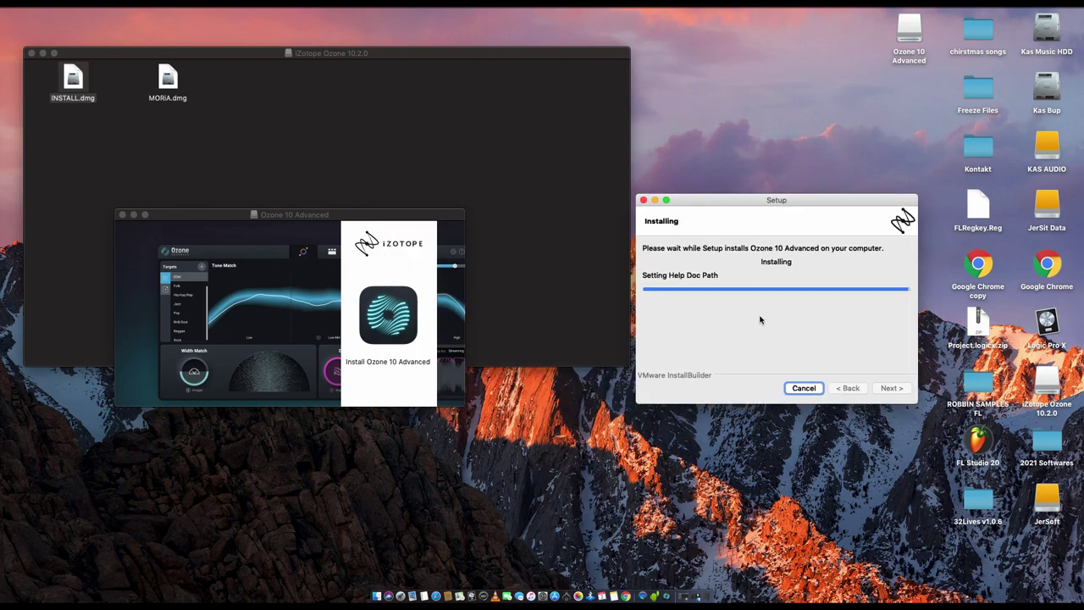
left_click(893, 388)
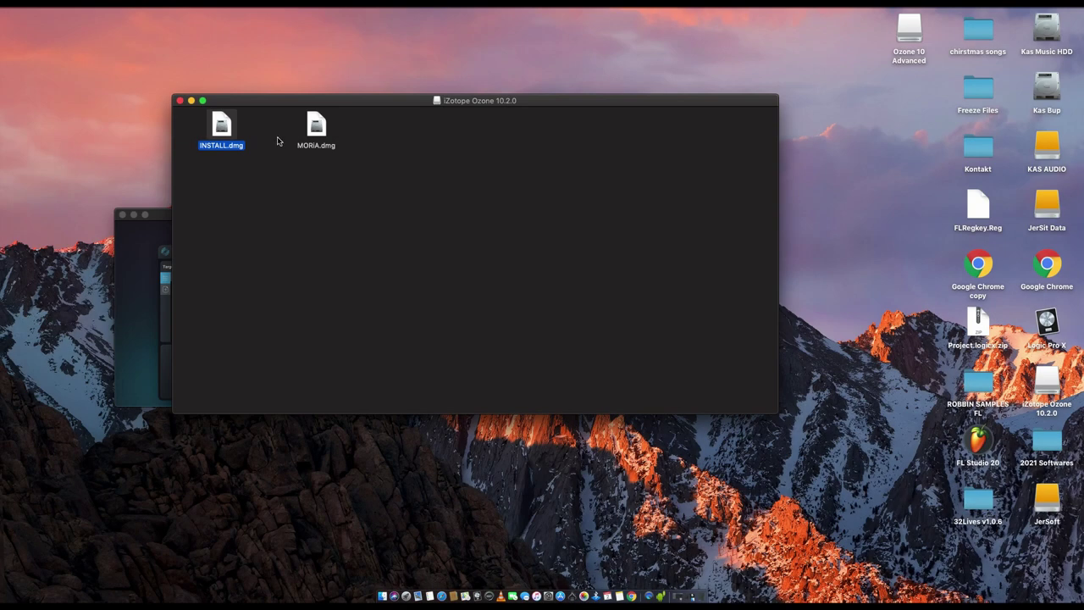
Open the MORiA.dmg disk image and go into its Intel folder
left_click(346, 153)
right_click(315, 127)
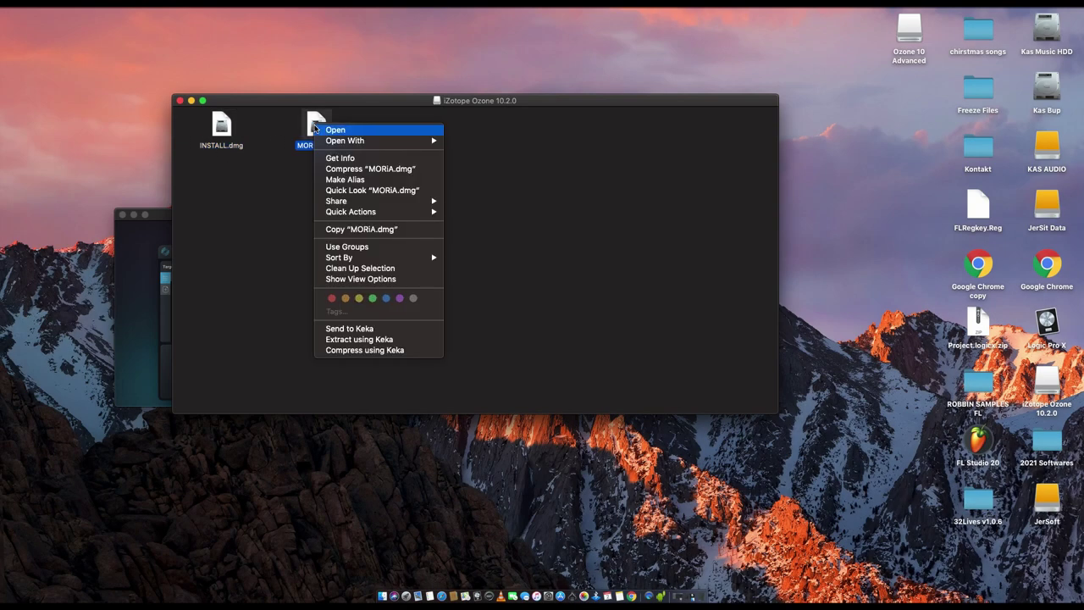
left_click(342, 131)
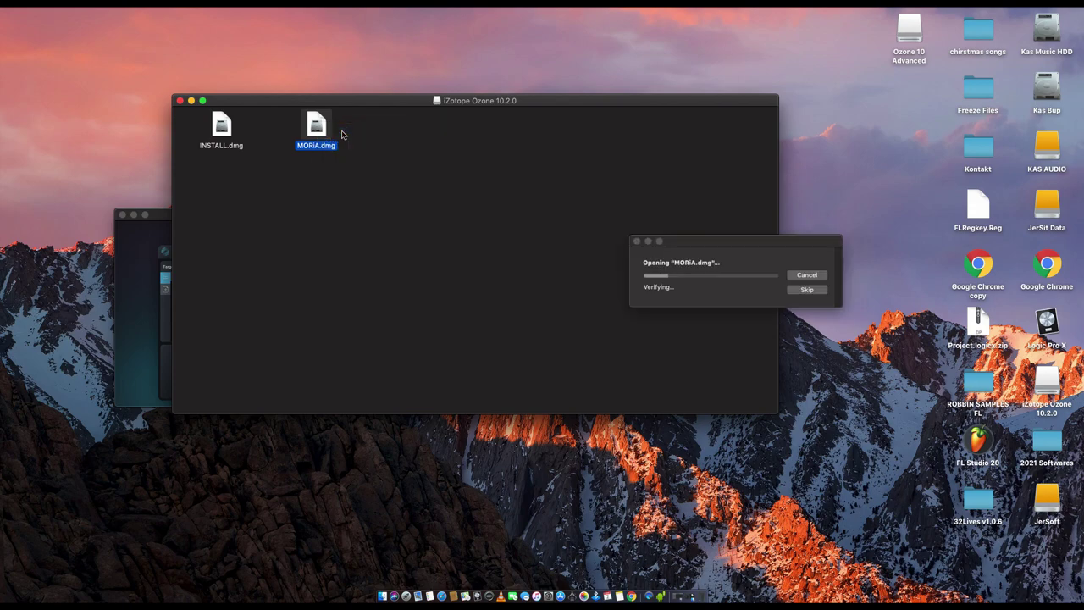
key("super+o")
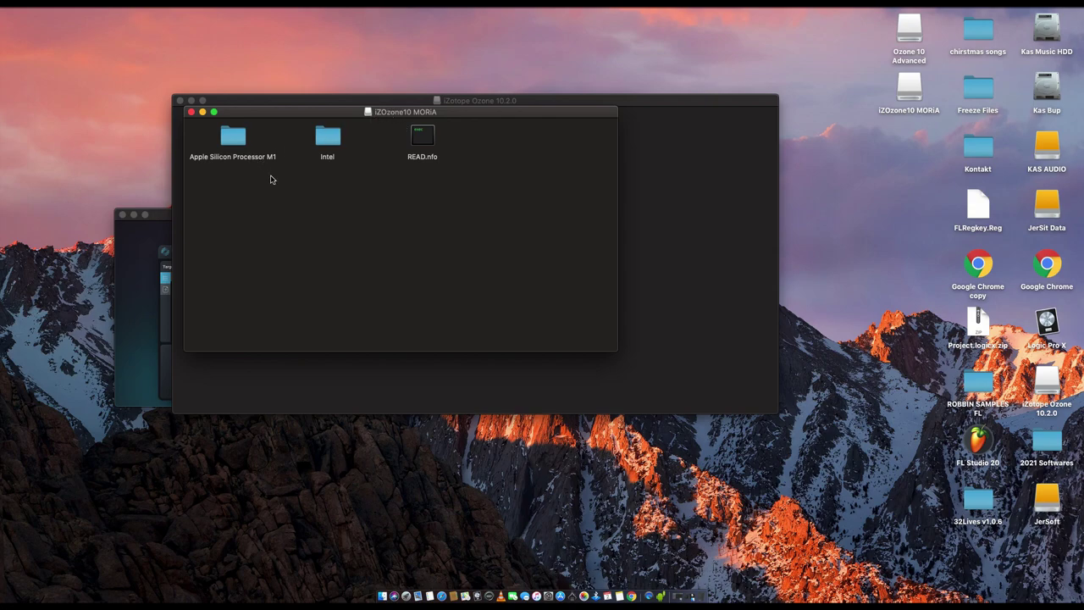
double_click(323, 142)
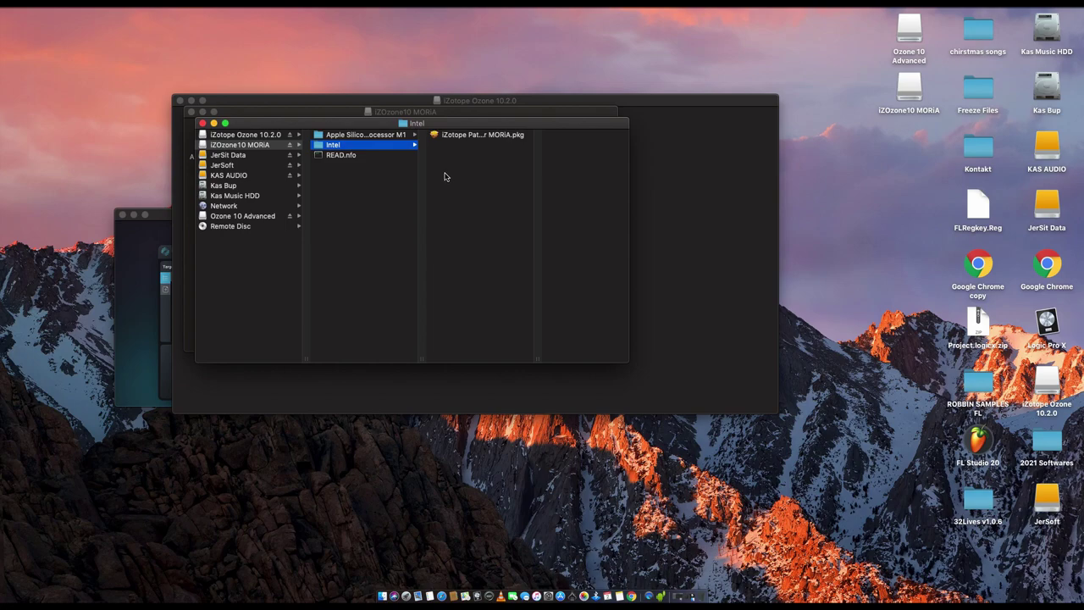
Try to open iZotope Patcher MORiA.pkg from the Intel folder and dismiss the security warning
left_click(464, 142)
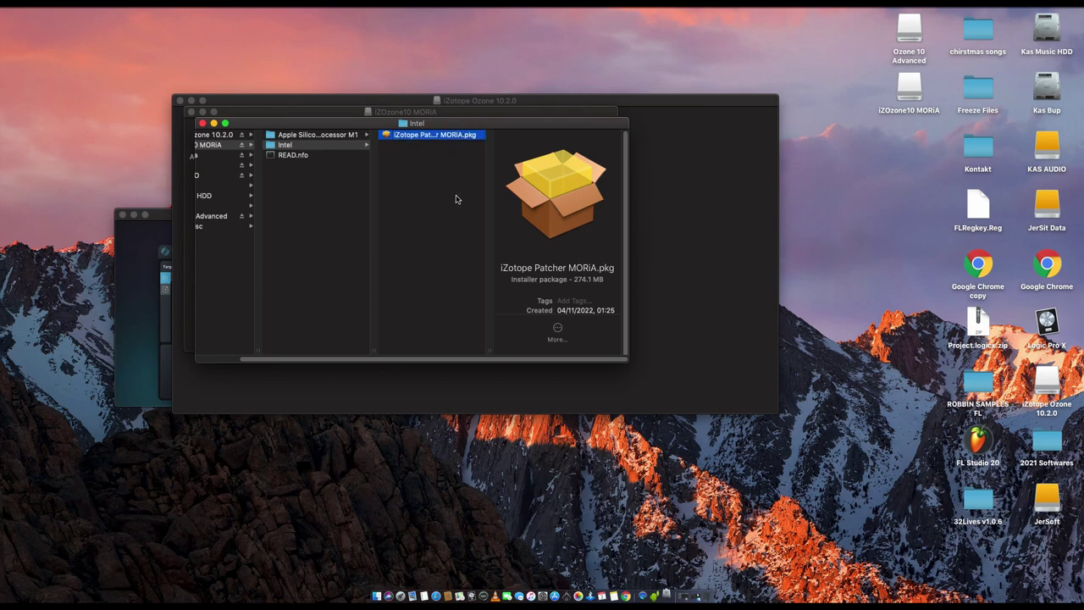
key("super+o")
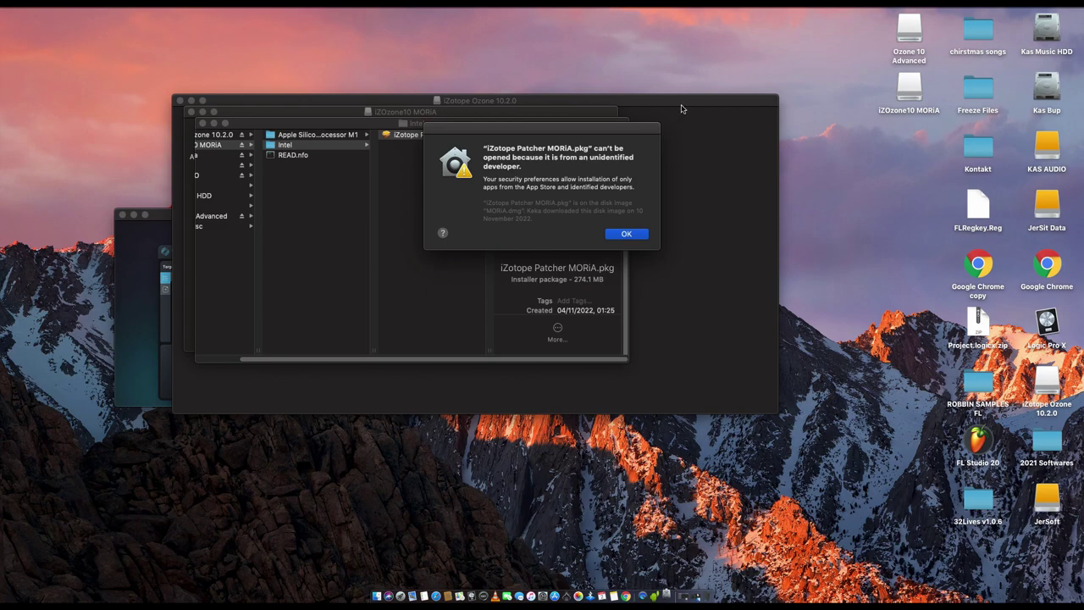
left_click(626, 234)
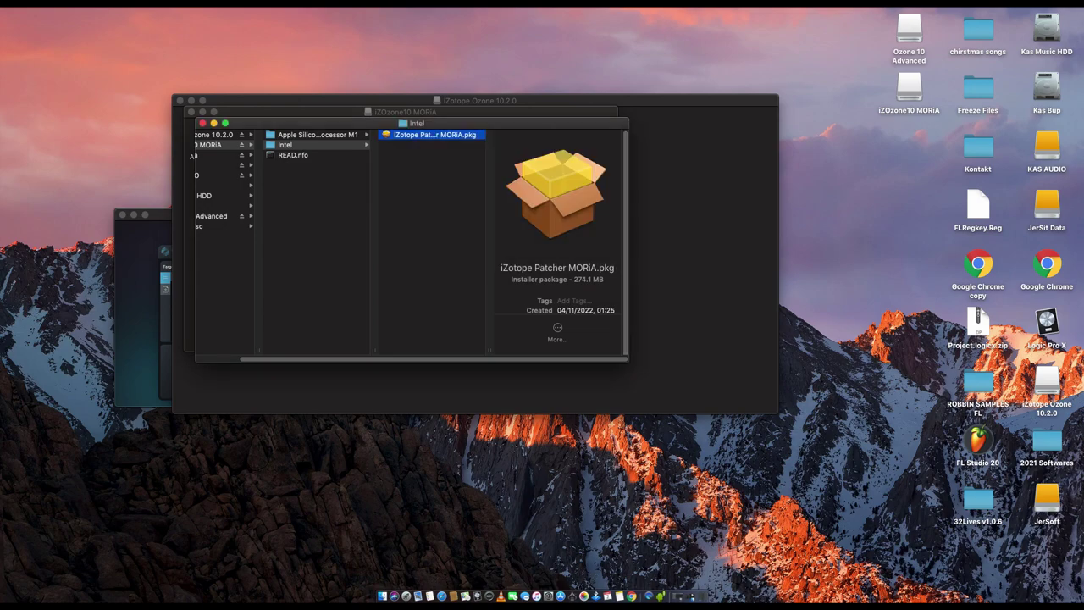
In System Preferences, allow the blocked iZotope Patcher MORiA.pkg to open anyway under Security & Privacy, authorizing with the account password
left_click(549, 574)
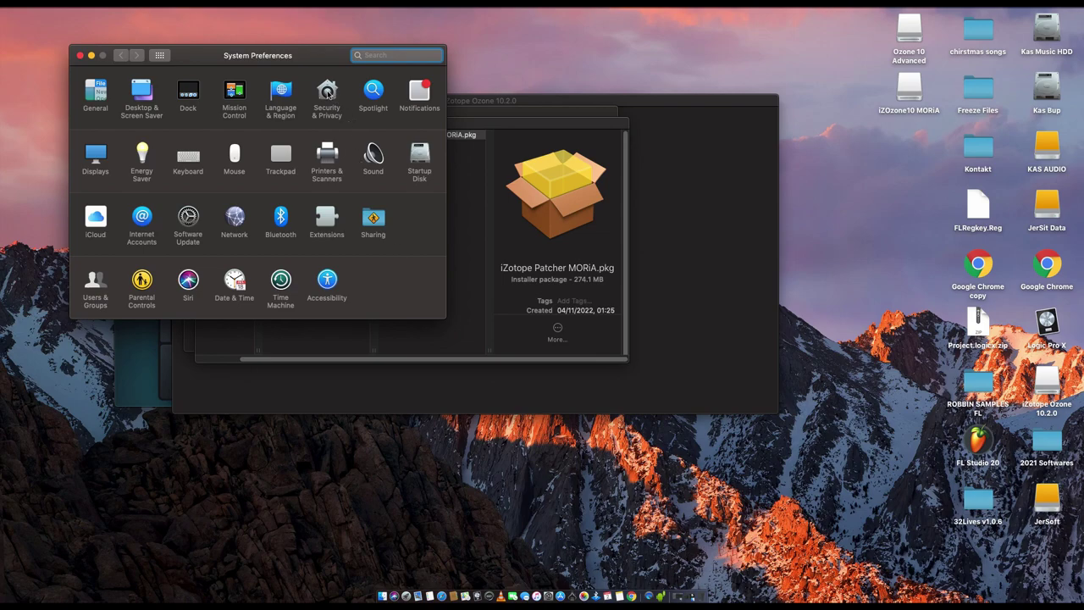
left_click(327, 93)
left_click(394, 277)
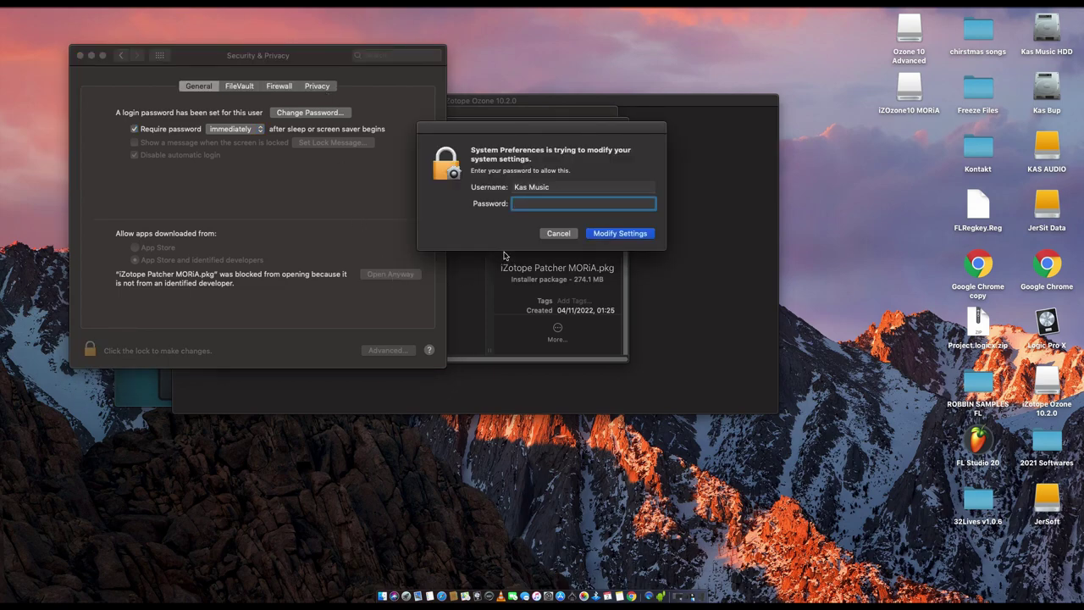
type("************")
key("Return")
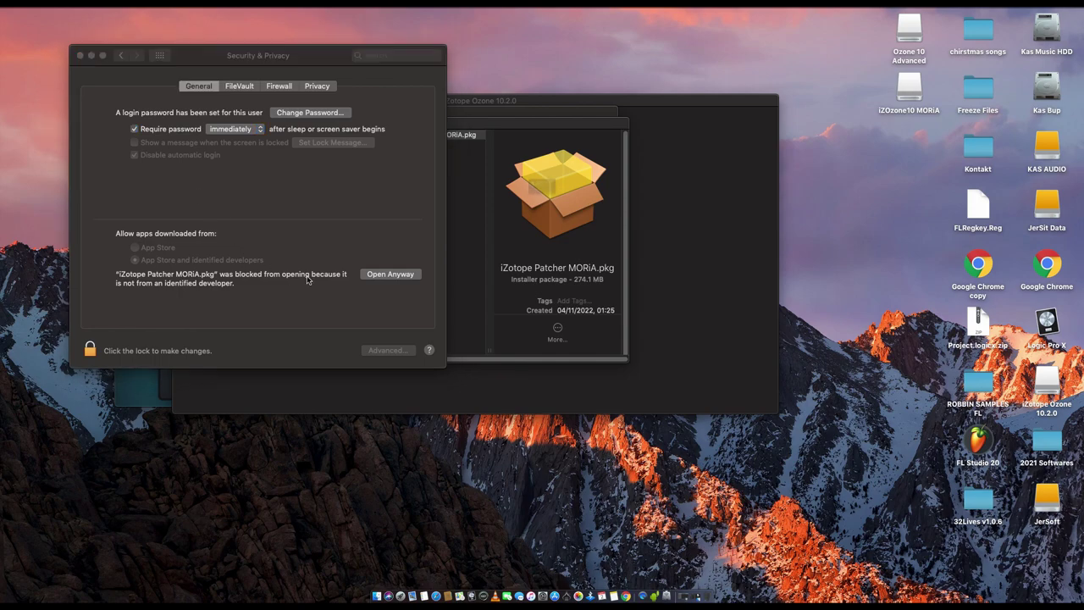
left_click(568, 235)
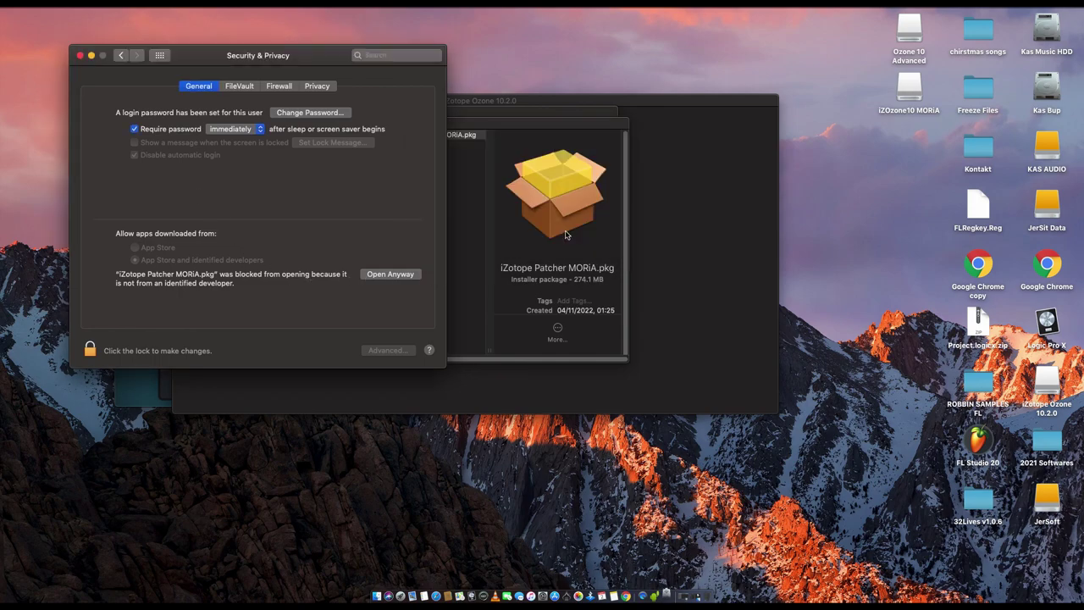
left_click(79, 55)
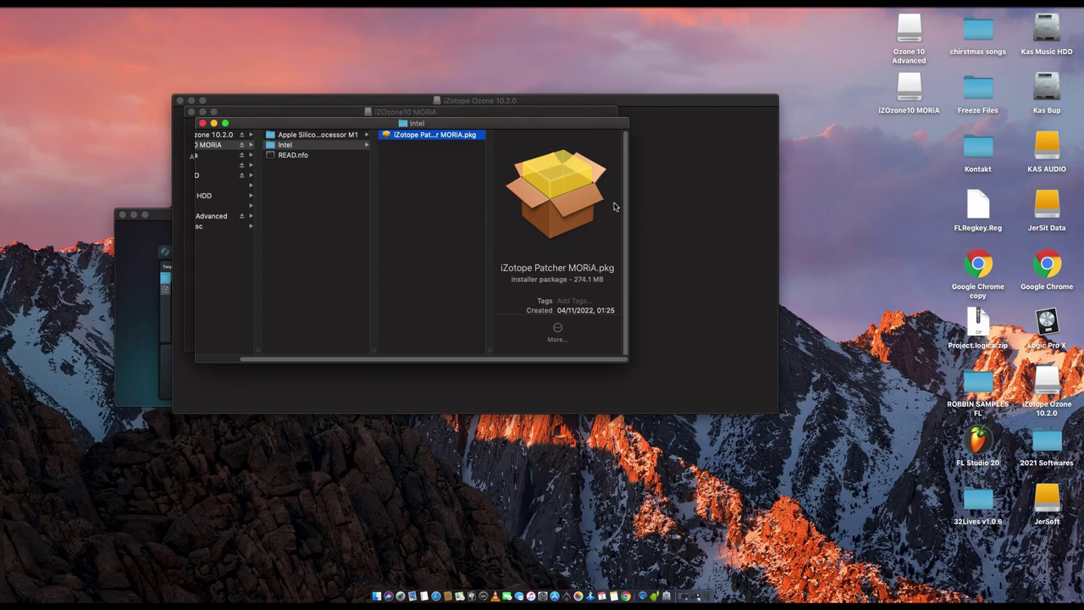
Move the Intel folder window aside and start the iZotope Patcher MORiA installation on the preselected destination disk
left_click_drag(511, 127, 379, 223)
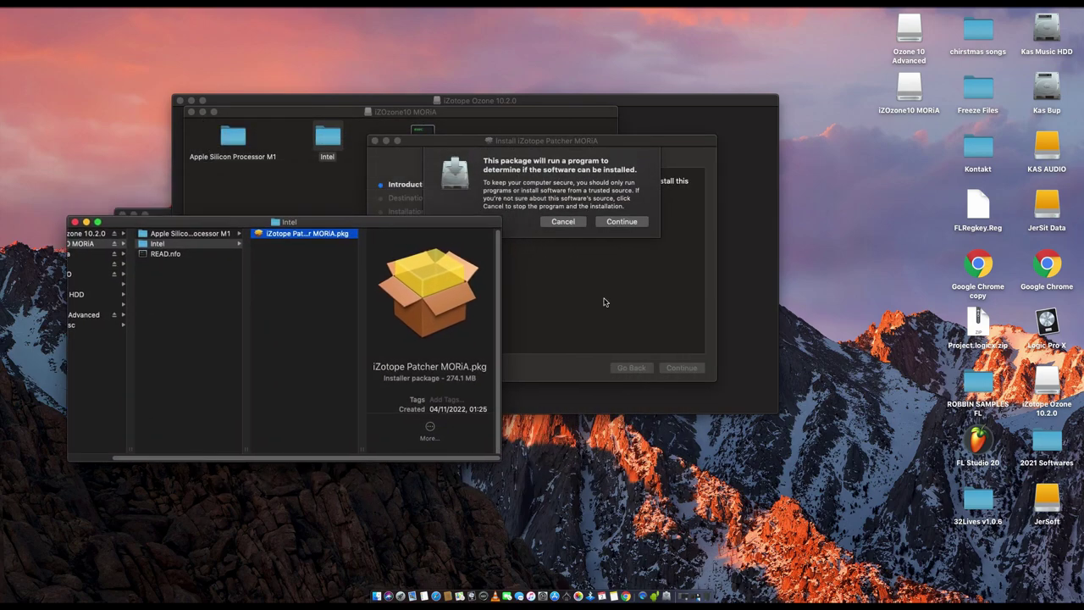
left_click(622, 222)
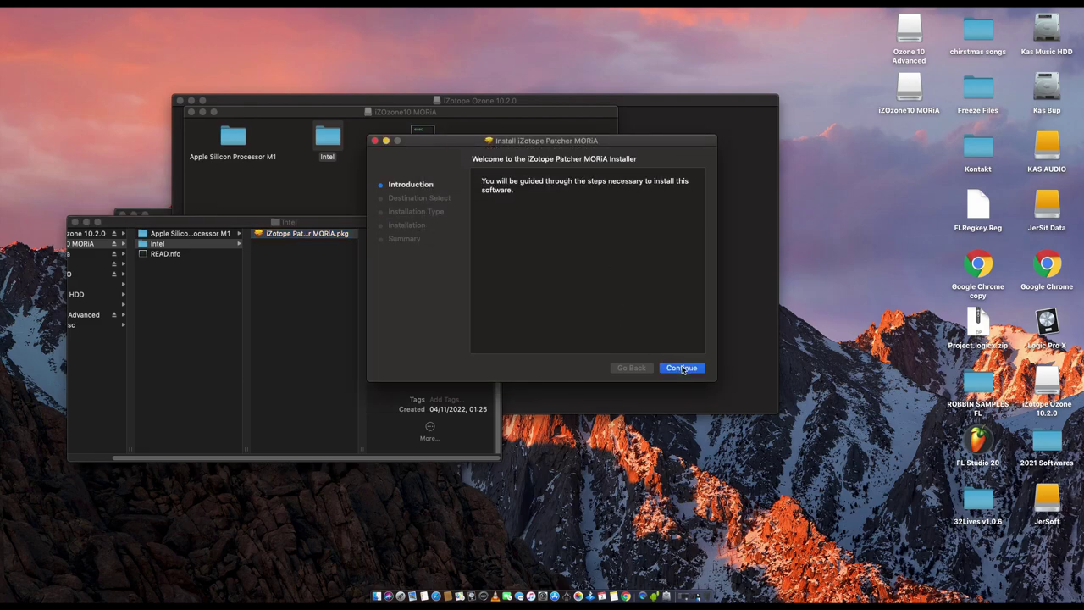
left_click(682, 367)
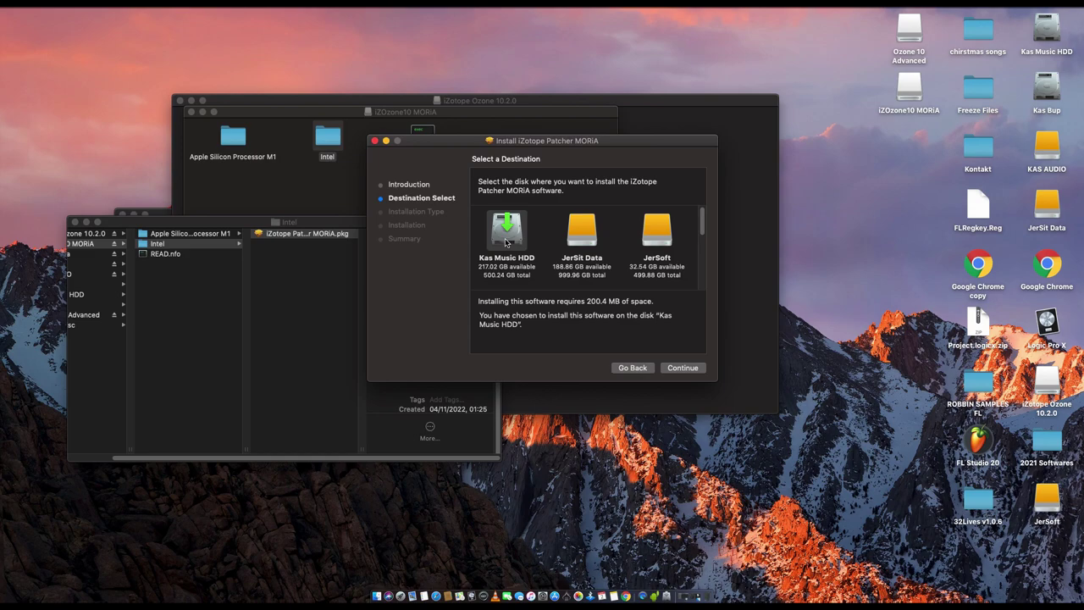
left_click(691, 370)
left_click(689, 370)
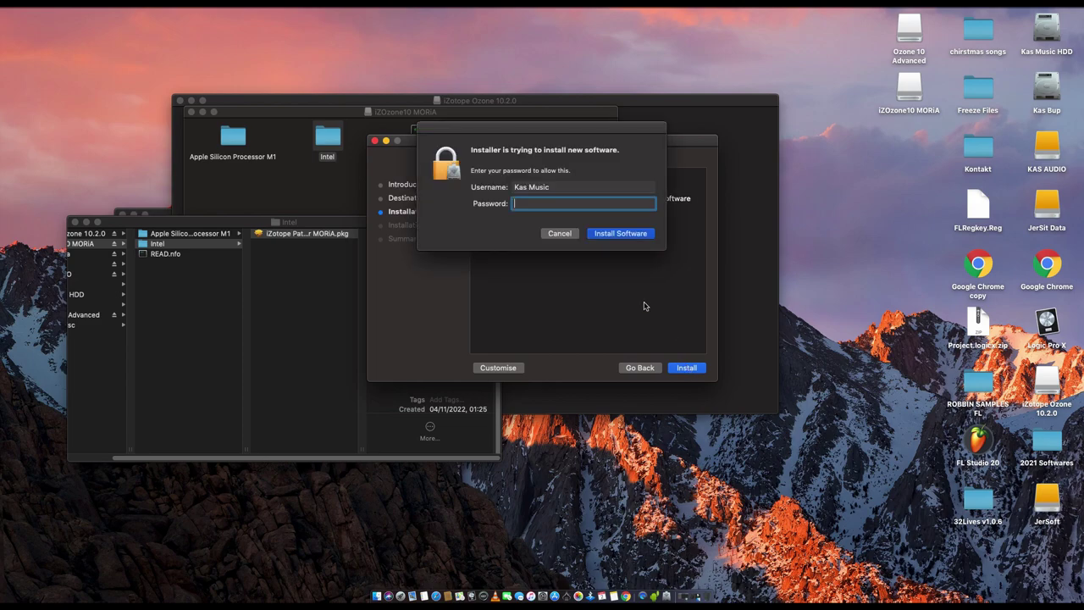
Authorize the iZotope Patcher MORiA installation by entering the account password
type("••••••••••••")
key("Return")
left_click(597, 204)
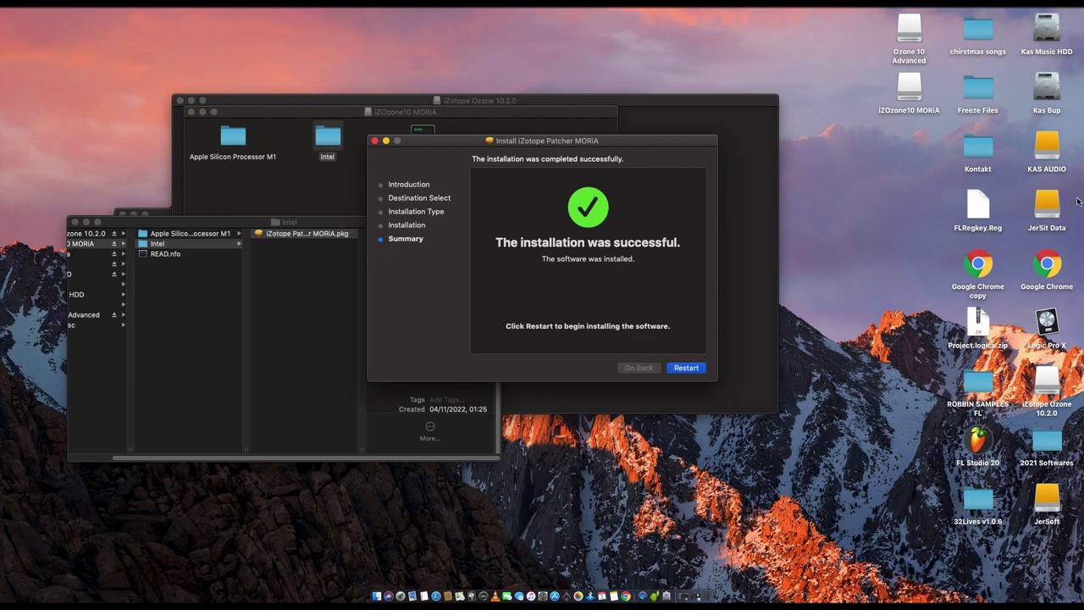
Eject the KAS AUDIO and JerSit Data disks from the desktop
left_click_drag(1028, 149, 1063, 207)
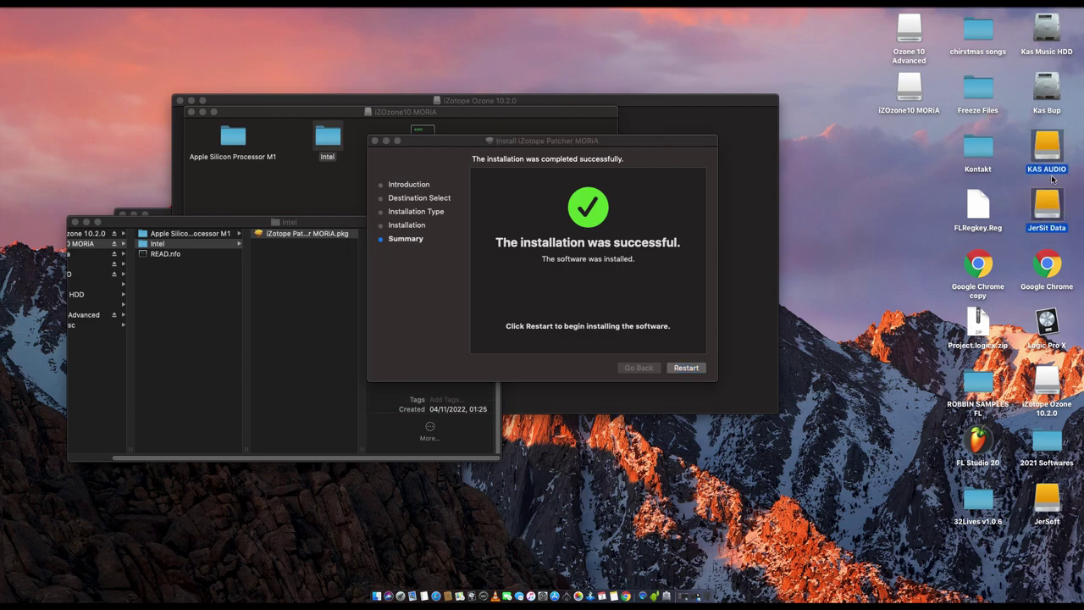
right_click(1048, 148)
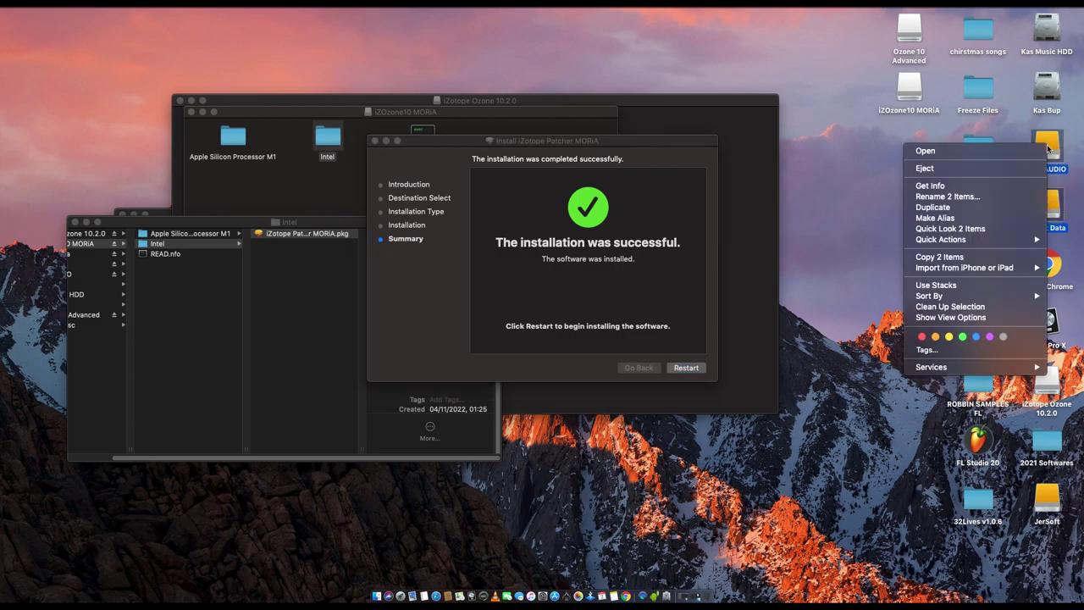
left_click(966, 168)
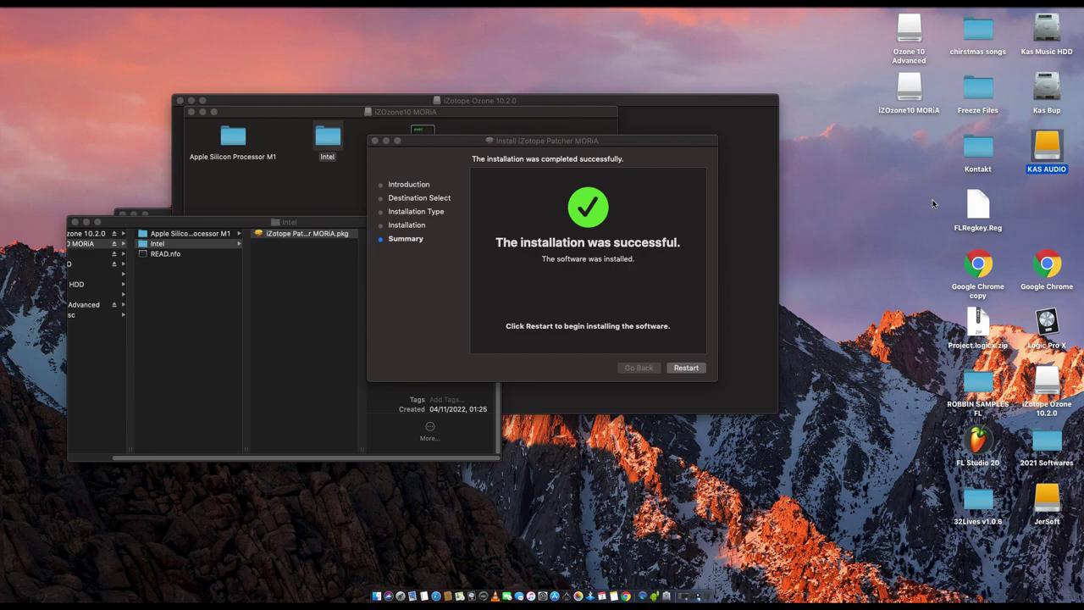
Try to eject the JerSoft disk from the desktop and dismiss the resulting alert
left_click(1047, 496)
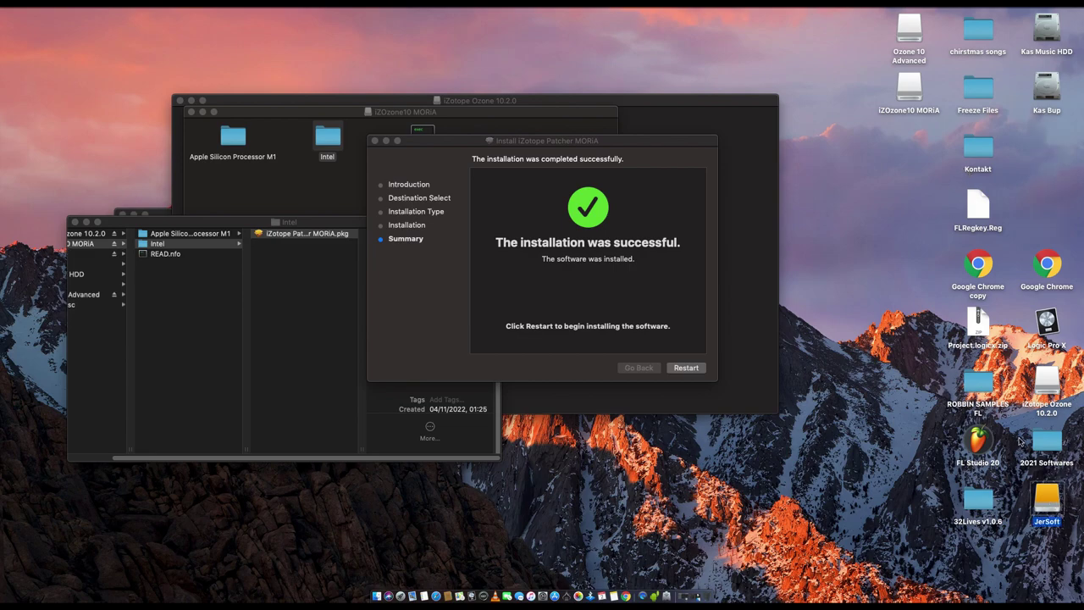
right_click(1047, 496)
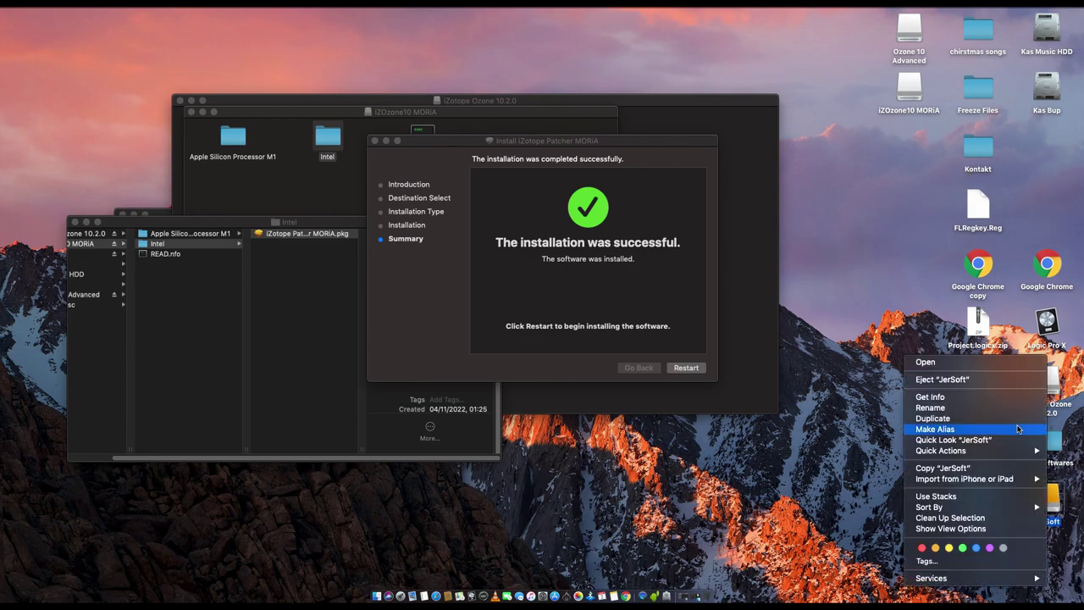
left_click(944, 381)
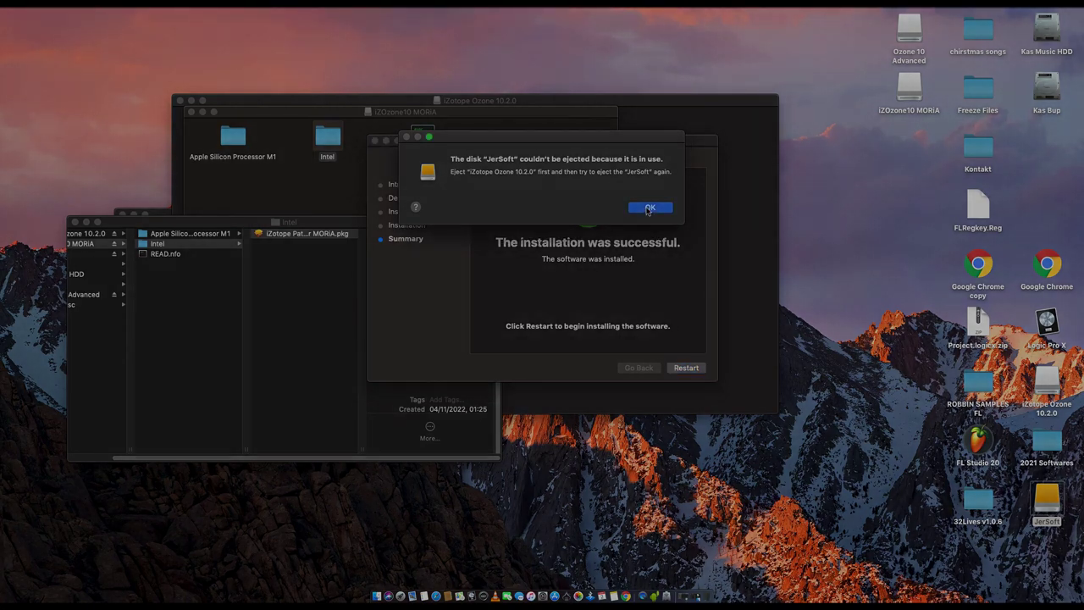
left_click(649, 208)
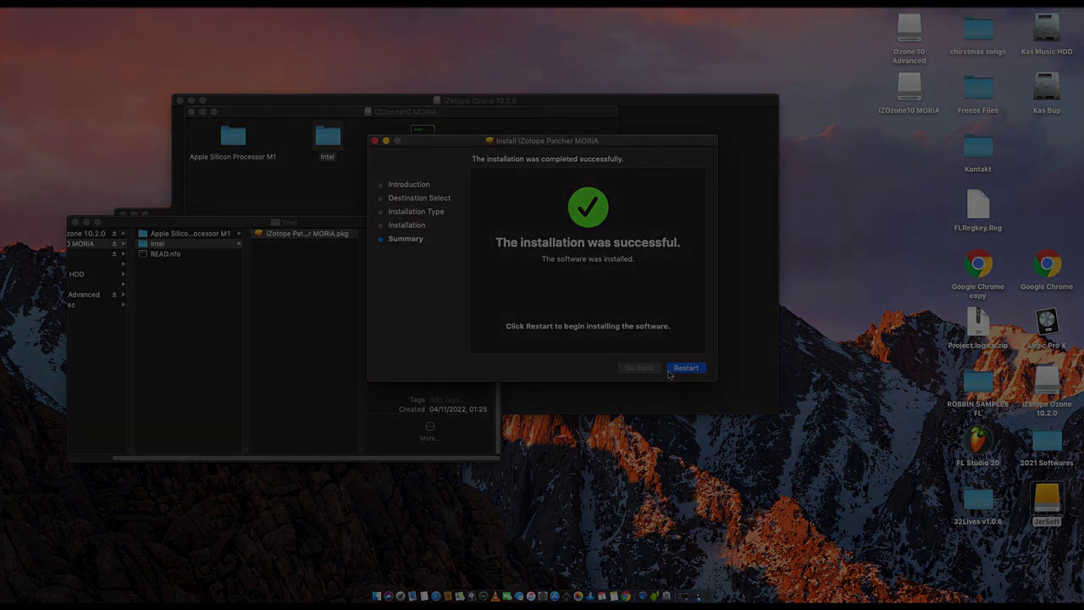